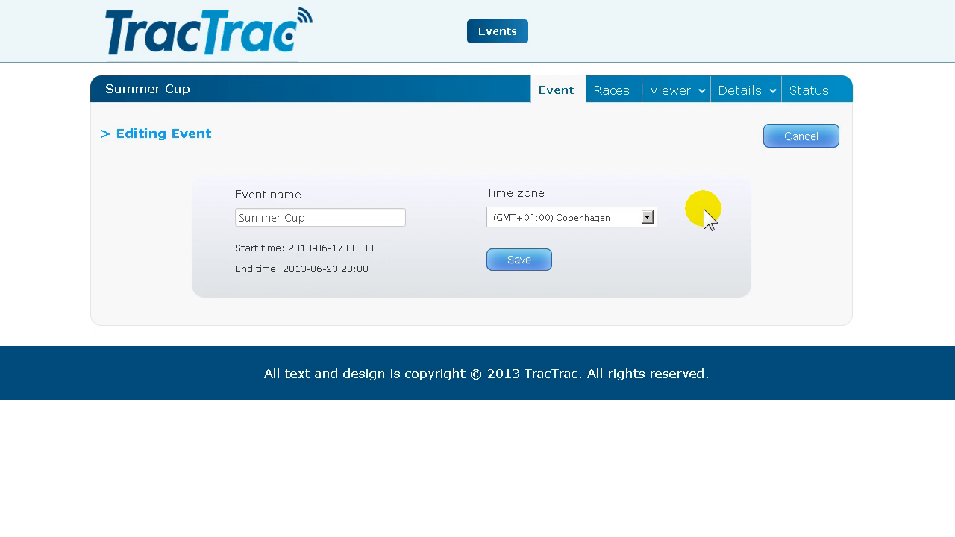
Create a race named "Race 1" dated 2013-06-18 in the Summer Cup event and save it.
{"action": "left_click", "coordinate": [607, 96]}
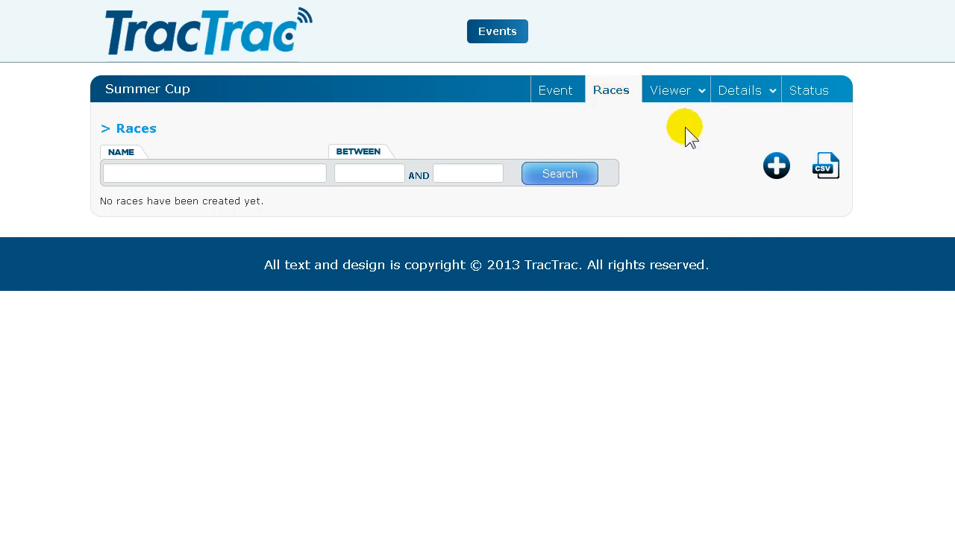
{"action": "left_click", "coordinate": [777, 167]}
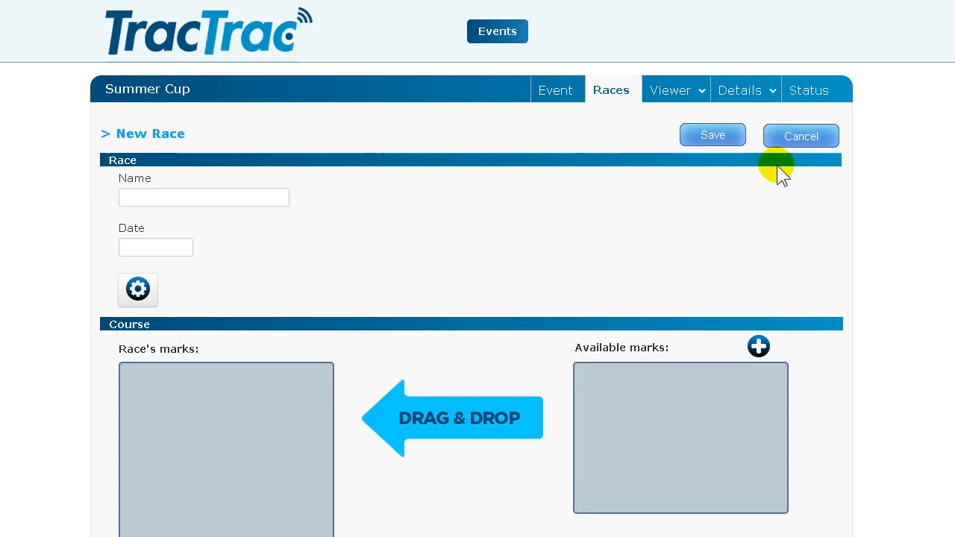
{"action": "left_click", "coordinate": [277, 198]}
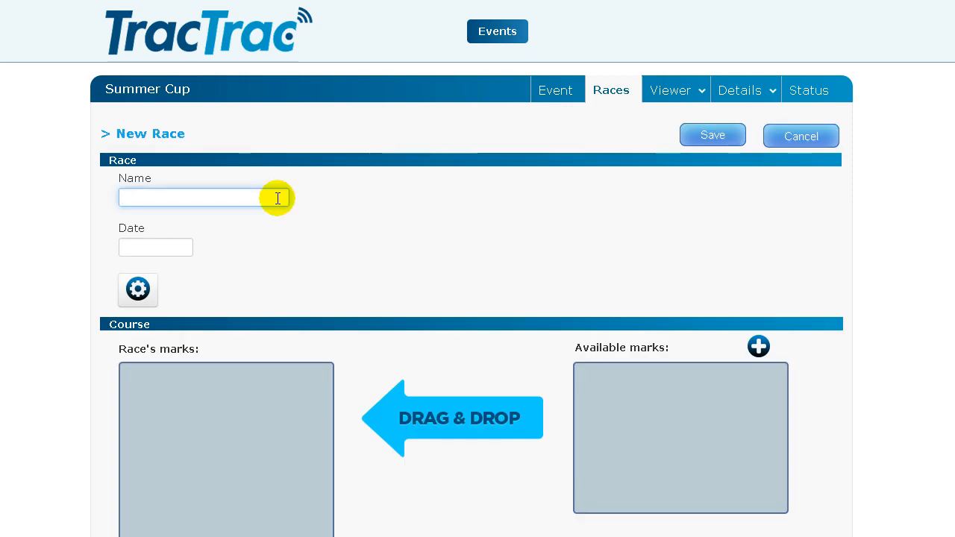
{"action": "type", "text": "Race 1"}
{"action": "key", "text": "Tab"}
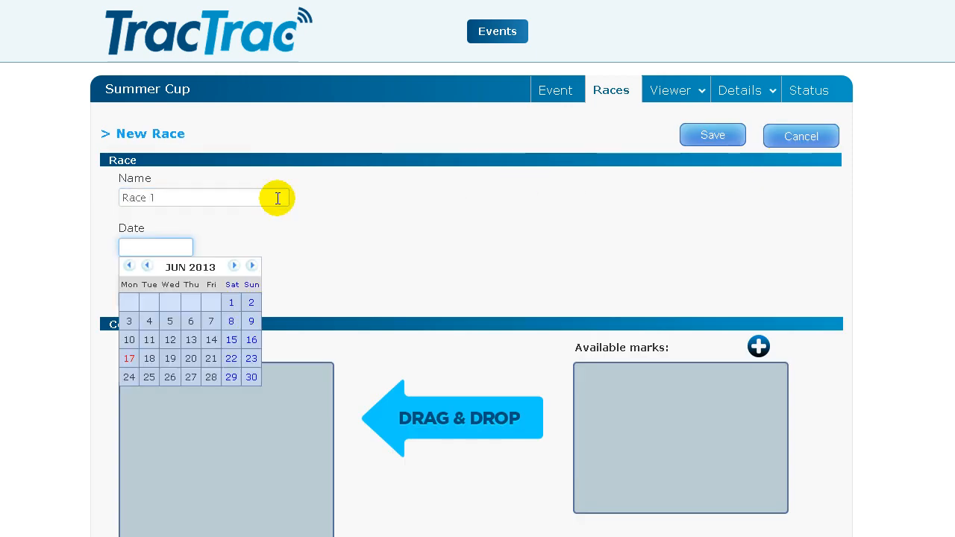
{"action": "left_click", "coordinate": [149, 358]}
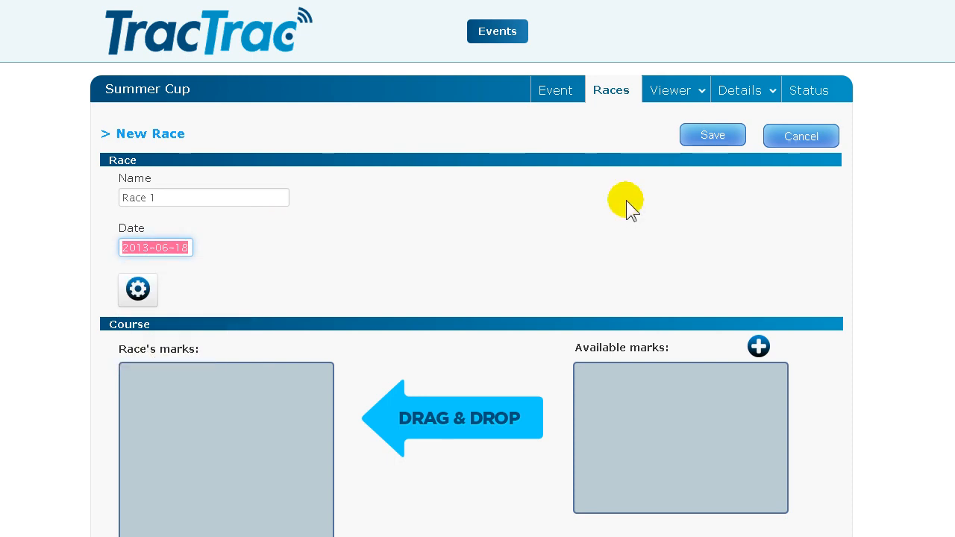
{"action": "left_click", "coordinate": [713, 142]}
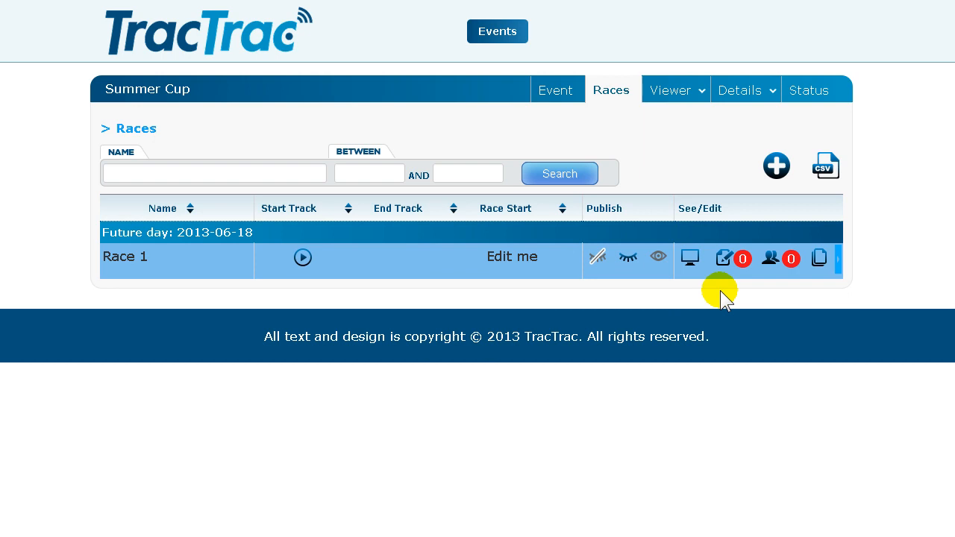
From Race 1's entries, start a new competitor and enter the competitor's long name and the short name GBR-234.
{"action": "left_click", "coordinate": [722, 259]}
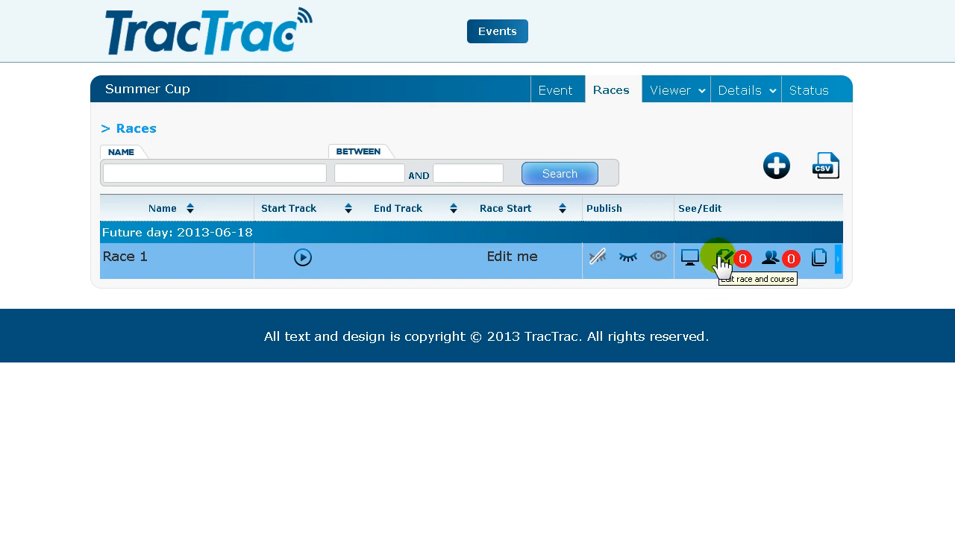
{"action": "left_click", "coordinate": [767, 261]}
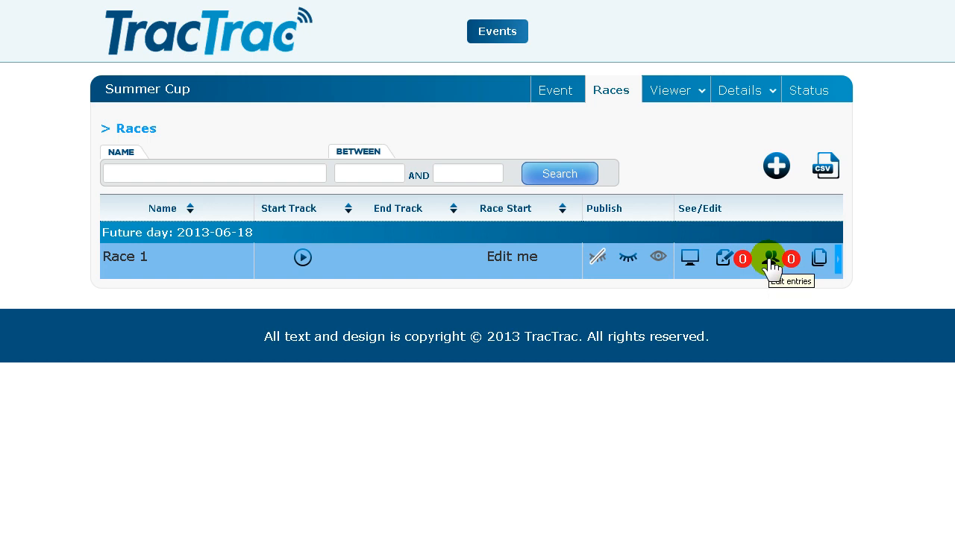
{"action": "left_click", "coordinate": [770, 259]}
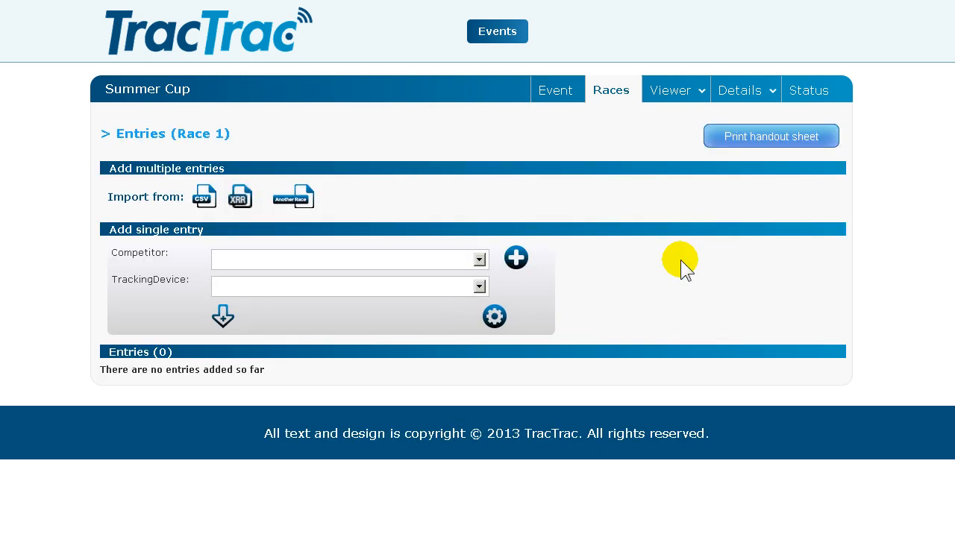
{"action": "left_click", "coordinate": [516, 258]}
{"action": "left_click", "coordinate": [261, 224]}
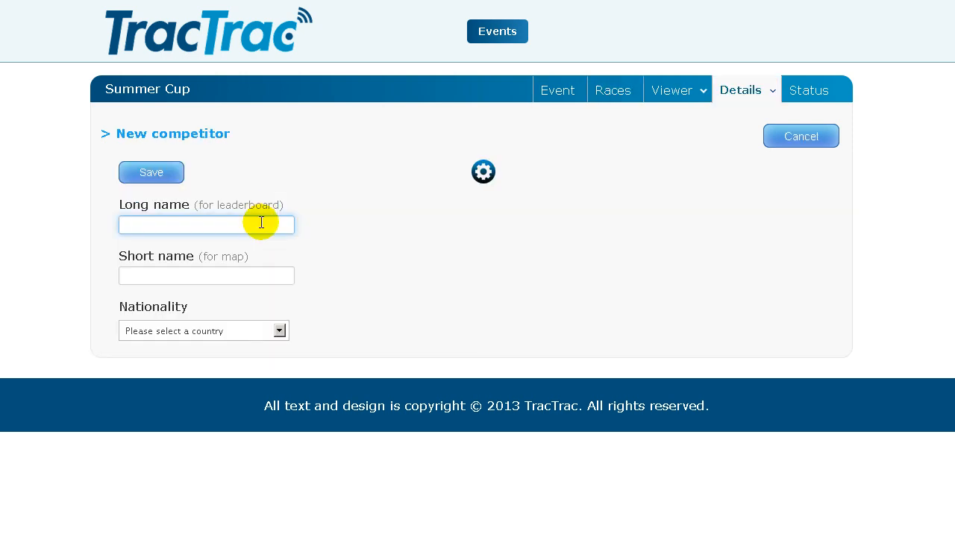
{"action": "type", "text": "Cook"}
{"action": "key", "text": "Tab"}
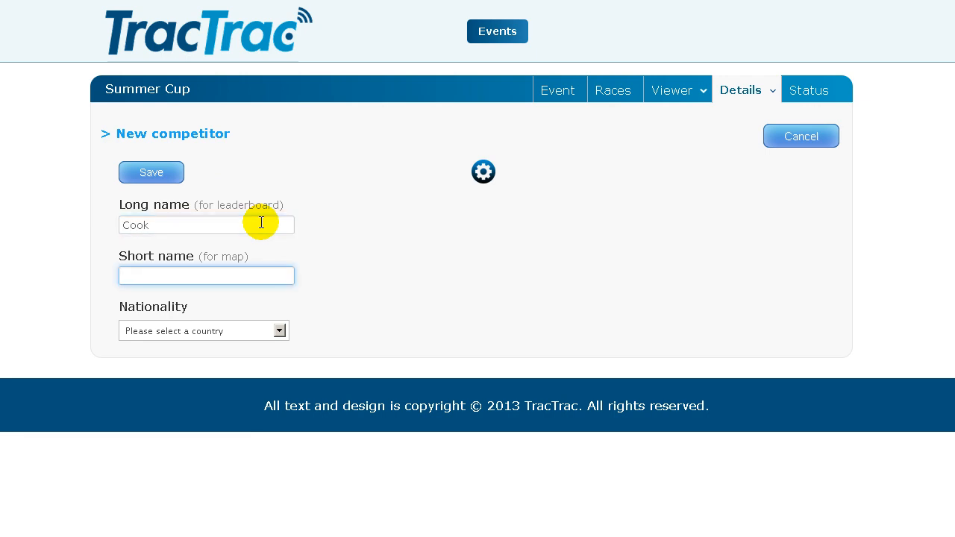
{"action": "type", "text": "GBR"}
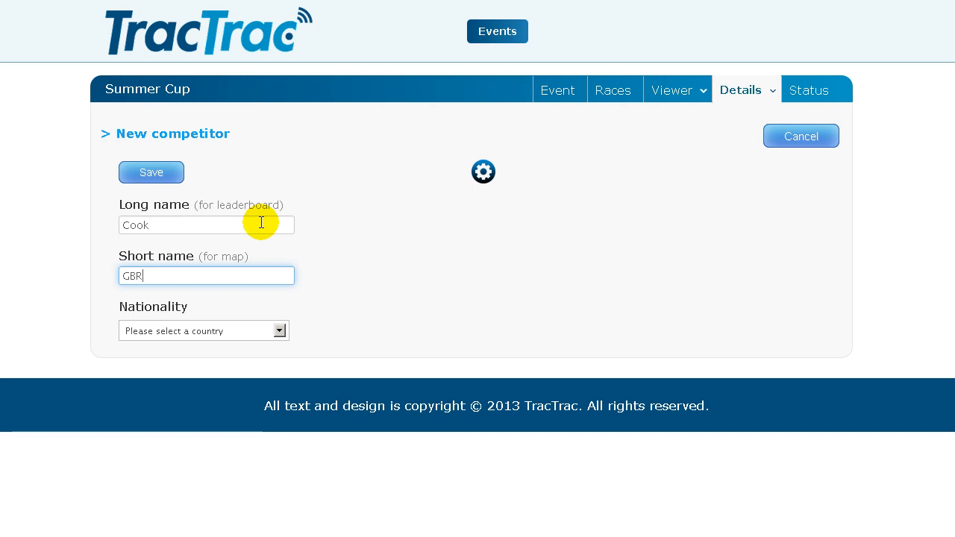
{"action": "type", "text": "-234"}
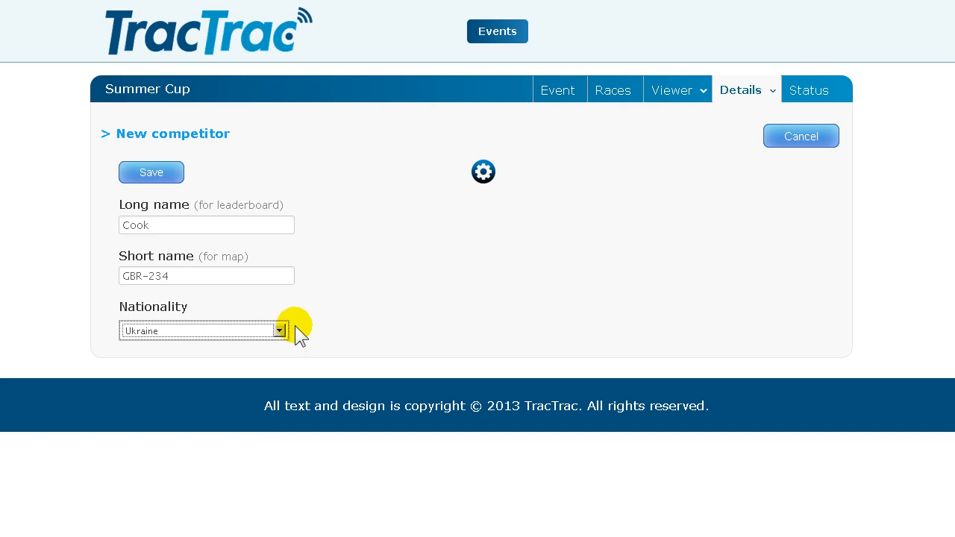
Choose the new competitor's nationality and save the competitor.
{"action": "left_click", "coordinate": [282, 331]}
{"action": "left_click", "coordinate": [246, 314]}
{"action": "left_click", "coordinate": [144, 176]}
{"action": "left_click", "coordinate": [144, 174]}
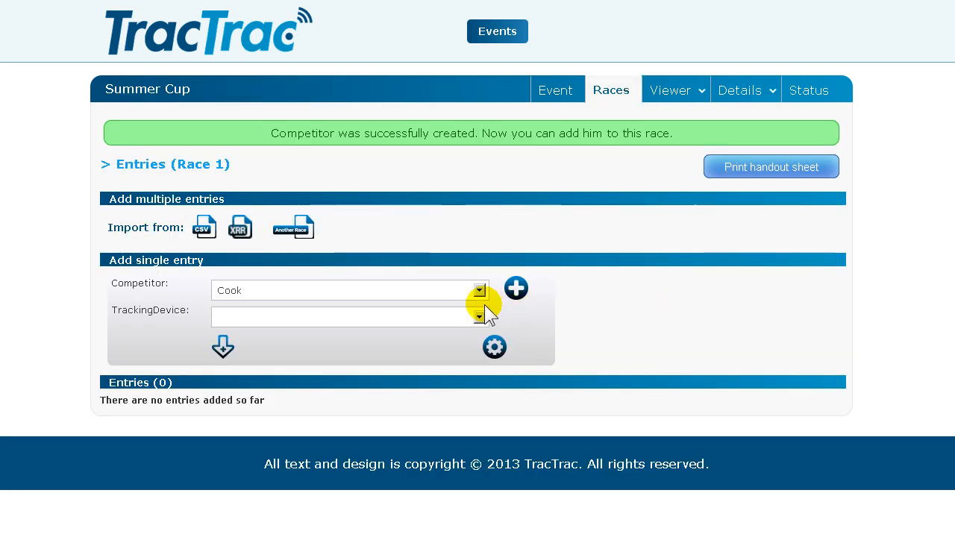
Assign tracking device 302042 to the new competitor and add the entry to Race 1.
{"action": "left_click", "coordinate": [478, 317]}
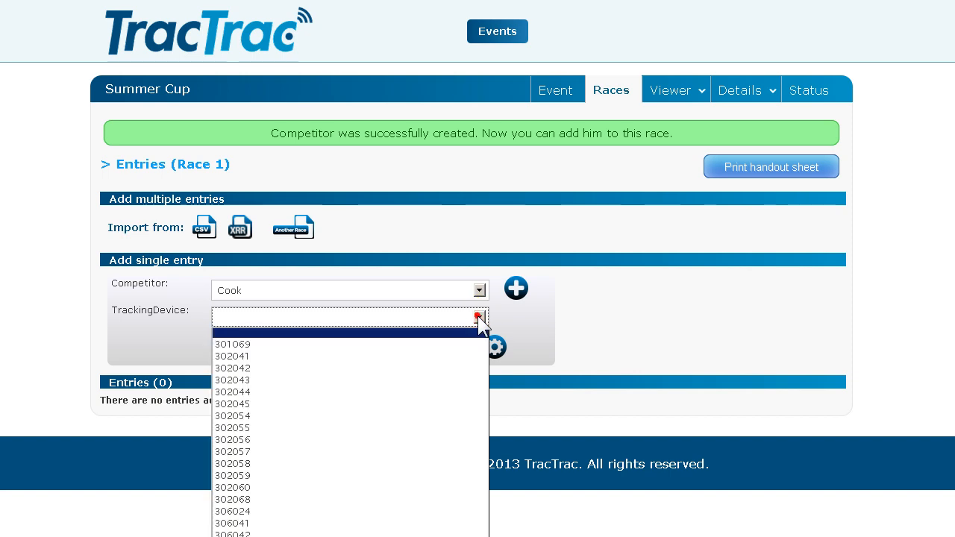
{"action": "left_click", "coordinate": [436, 372]}
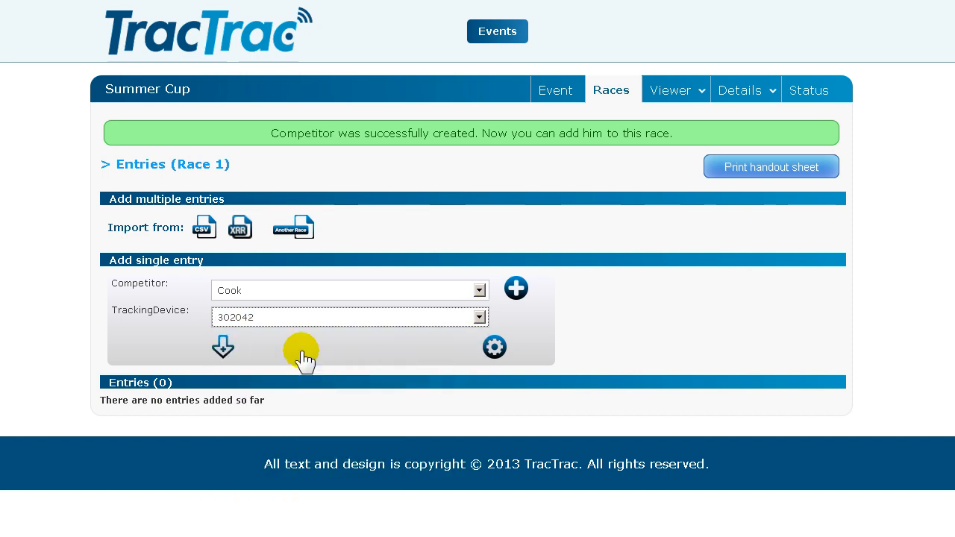
{"action": "left_click", "coordinate": [224, 346]}
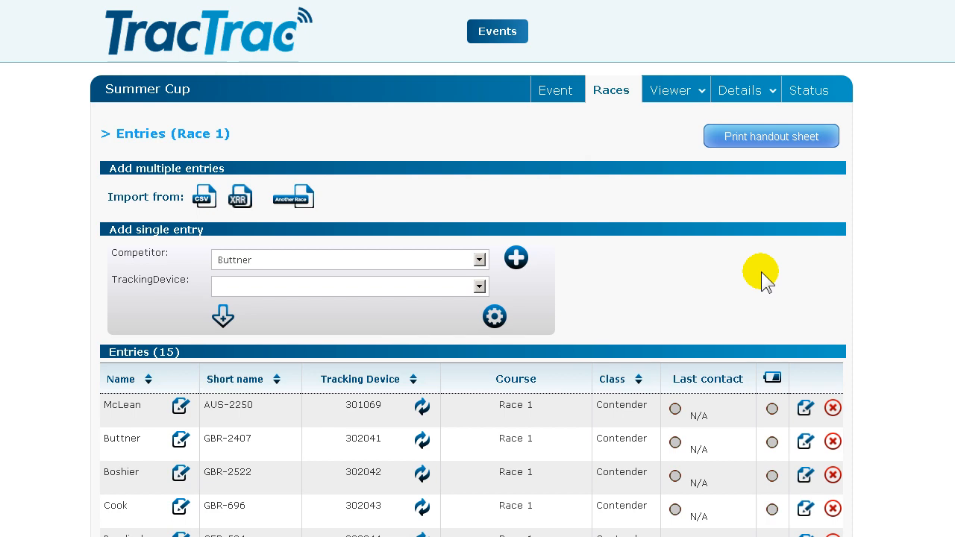
From Race 1's course settings, start a new mark named "Start gate" with the short name "St".
{"action": "left_click", "coordinate": [615, 86]}
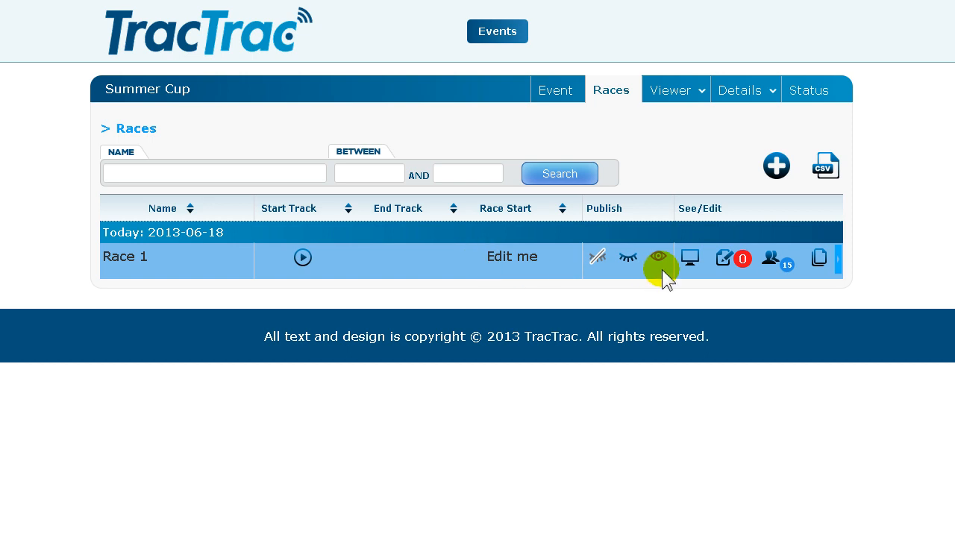
{"action": "left_click", "coordinate": [724, 258]}
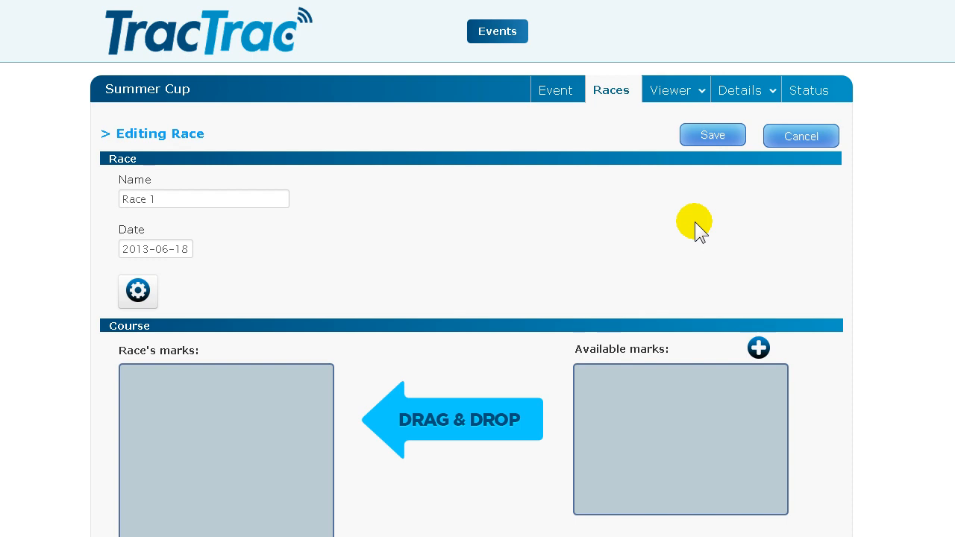
{"action": "left_click", "coordinate": [758, 347]}
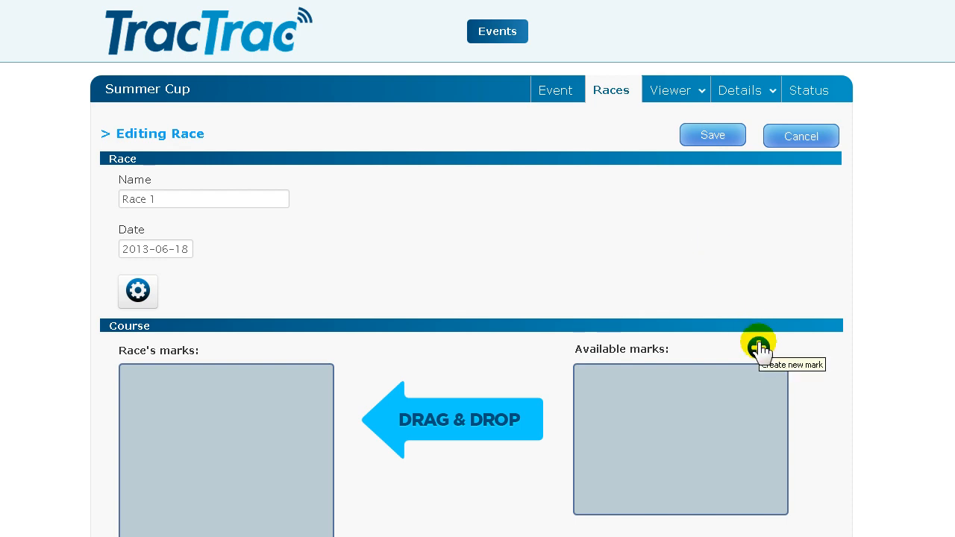
{"action": "left_click", "coordinate": [759, 348]}
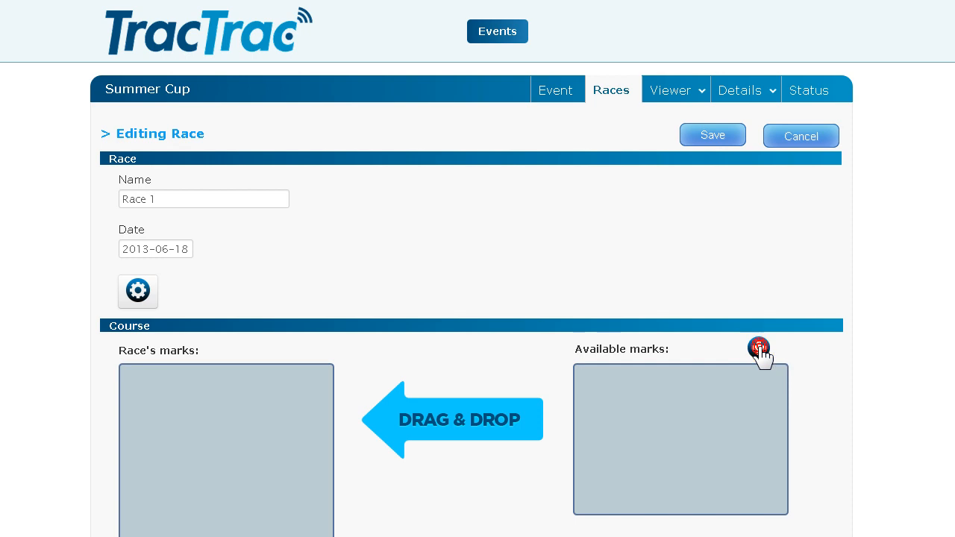
{"action": "left_click", "coordinate": [216, 183]}
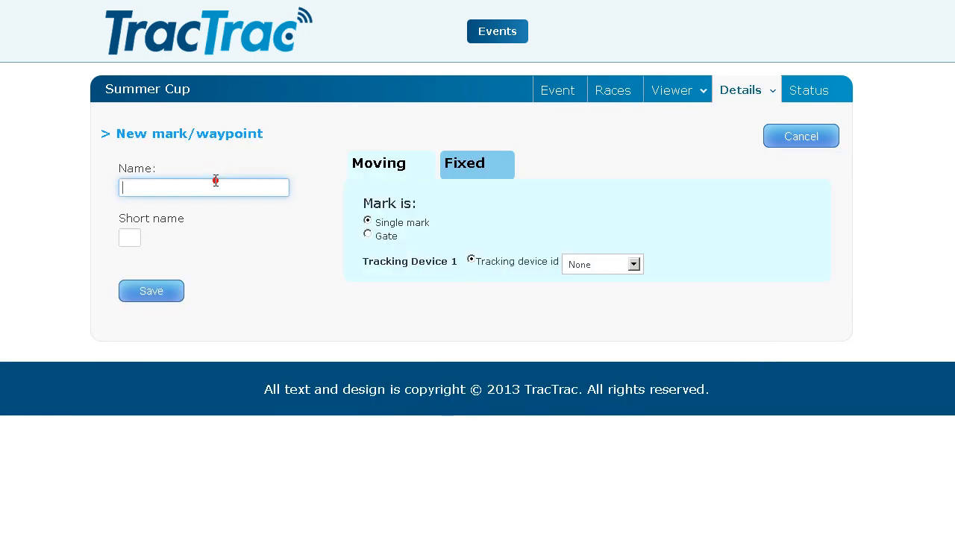
{"action": "type", "text": "Start gate"}
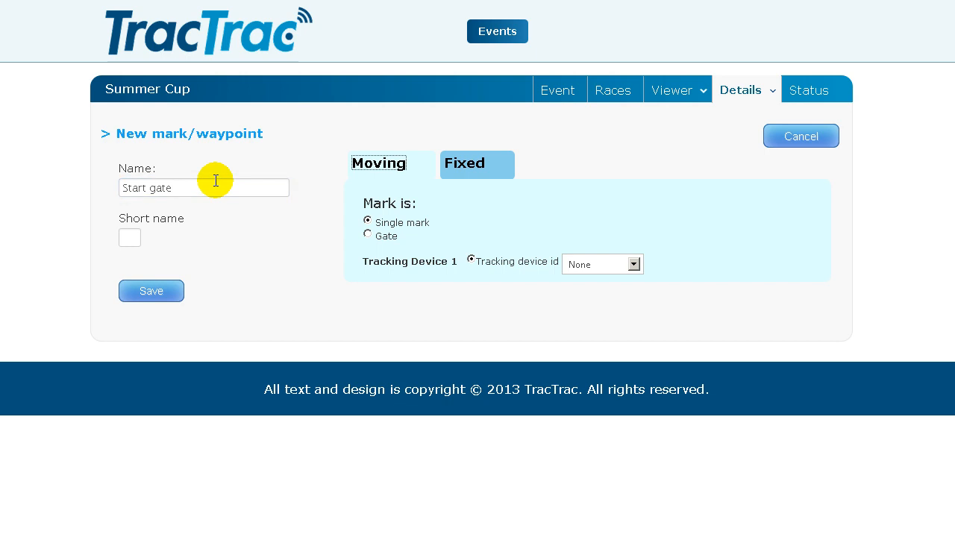
{"action": "left_click", "coordinate": [128, 236]}
{"action": "type", "text": "St"}
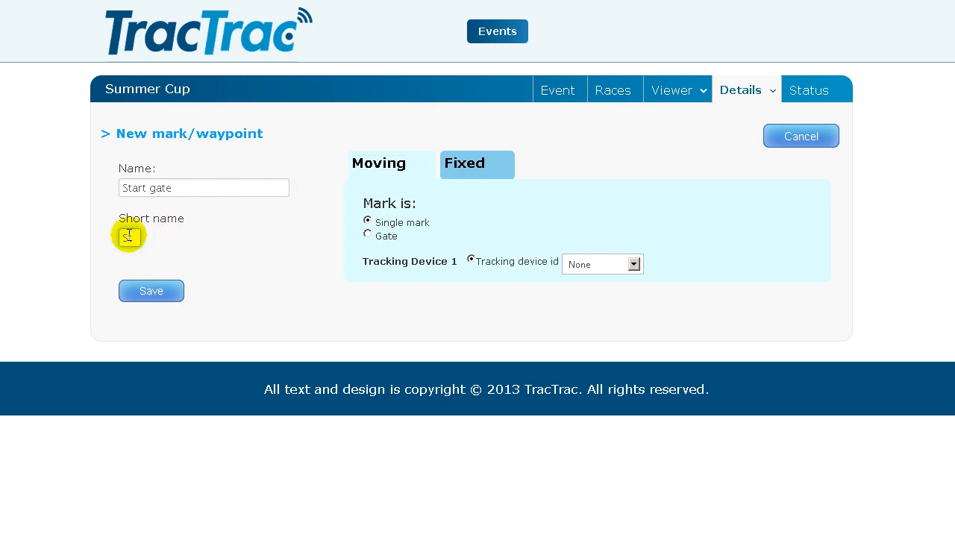
Make the mark a moving gate with tracking devices 306041 and 306042, and save it.
{"action": "left_click", "coordinate": [368, 235]}
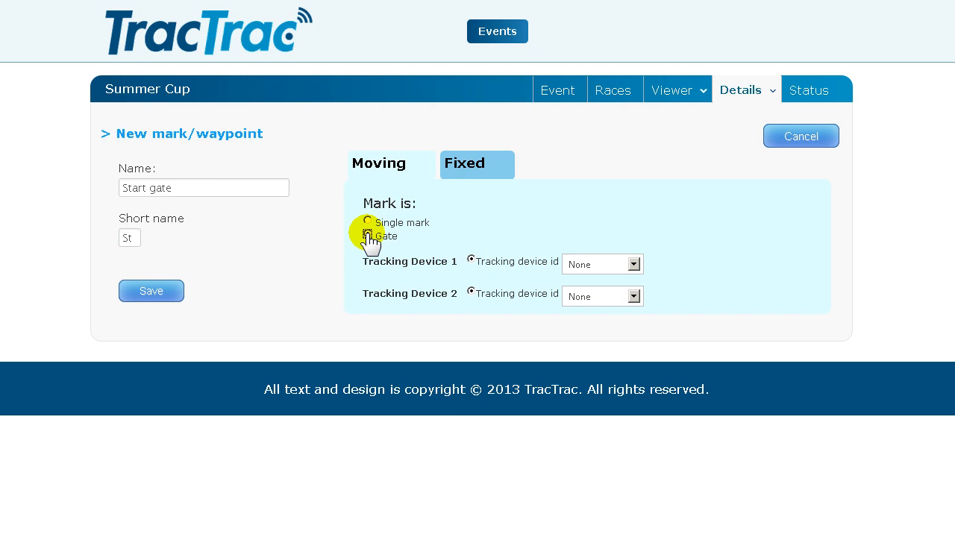
{"action": "left_click", "coordinate": [633, 264]}
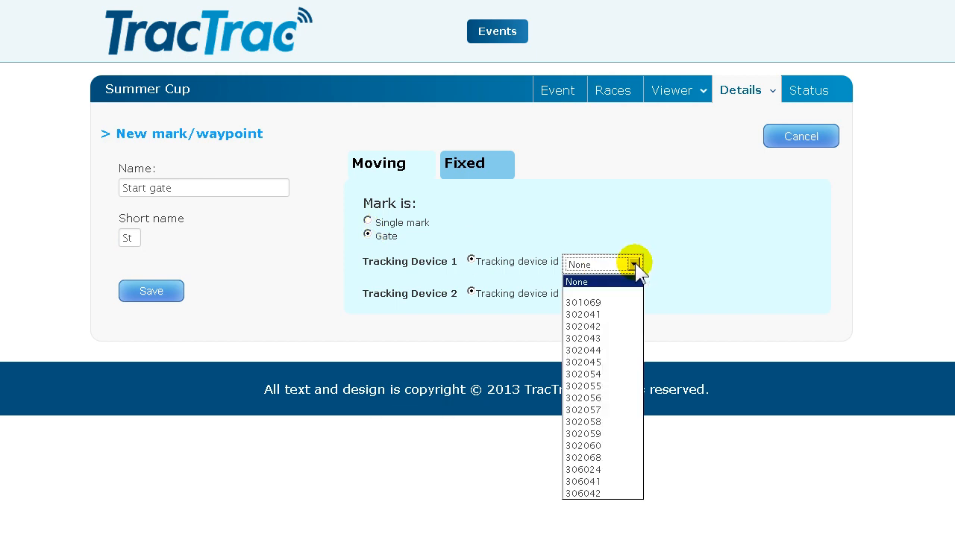
{"action": "left_click", "coordinate": [619, 482]}
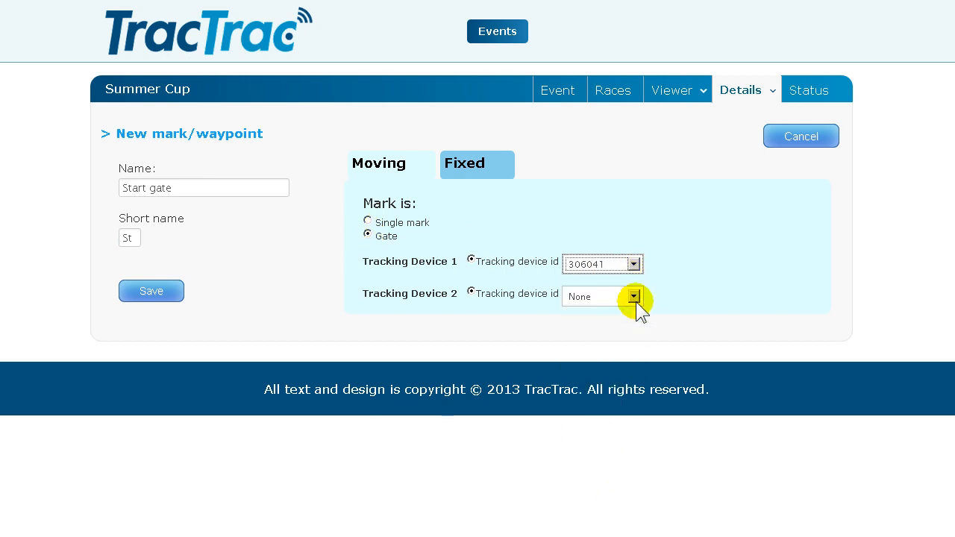
{"action": "left_click", "coordinate": [634, 297]}
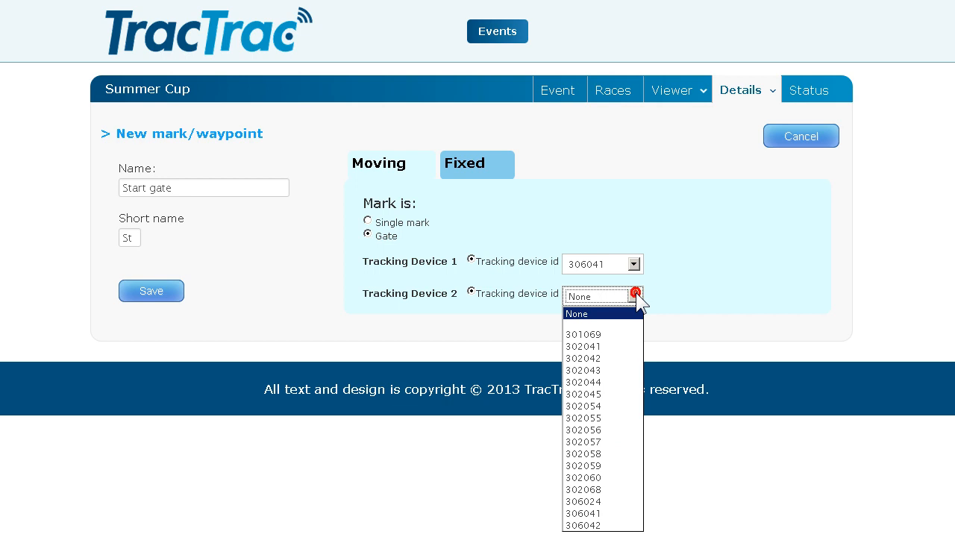
{"action": "left_click", "coordinate": [623, 525]}
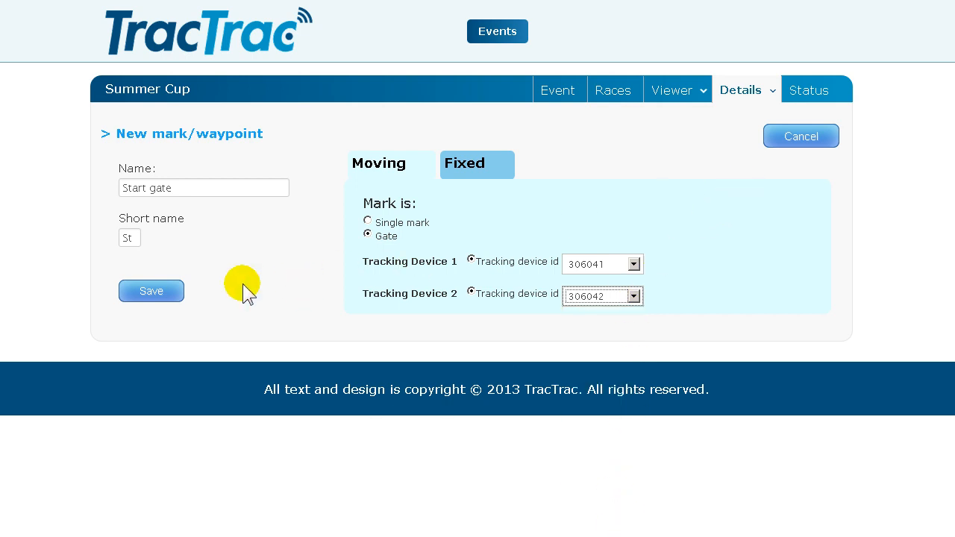
{"action": "left_click", "coordinate": [164, 294]}
Build Race 1's course from the marks Start gate, Windward and Finish gate in that order, and save the race.
{"action": "left_click", "coordinate": [612, 92]}
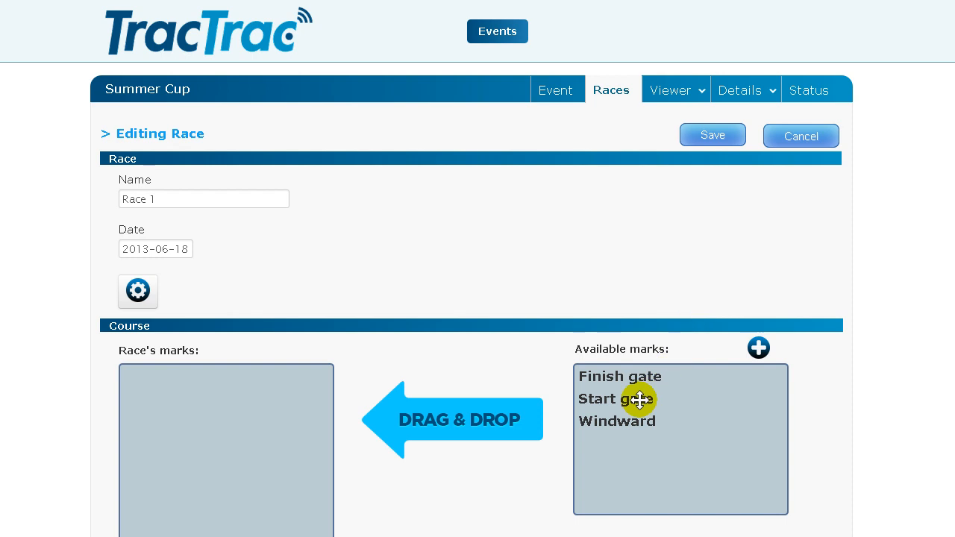
{"action": "left_click_drag", "start_coordinate": [631, 401], "coordinate": [216, 393]}
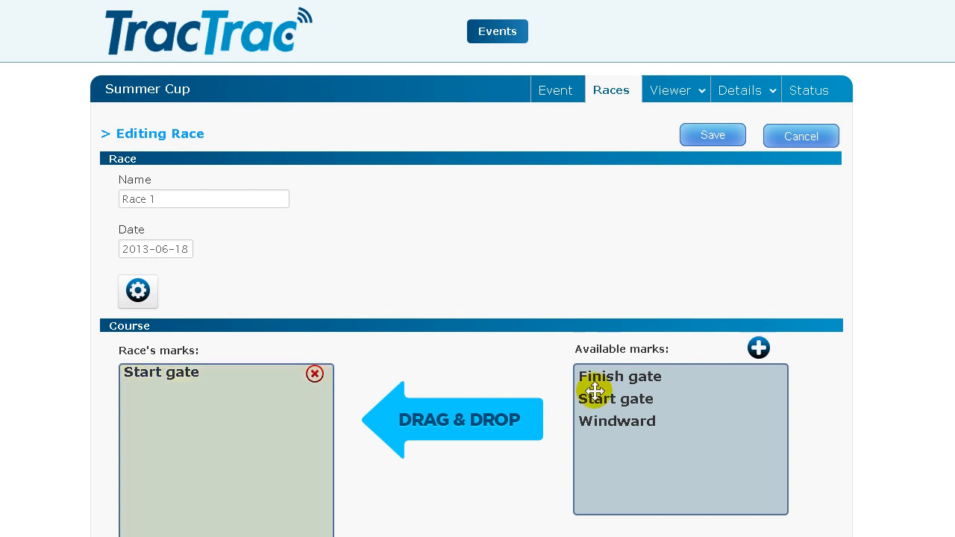
{"action": "left_click_drag", "start_coordinate": [618, 427], "coordinate": [157, 409]}
{"action": "left_click_drag", "start_coordinate": [612, 378], "coordinate": [152, 435]}
{"action": "left_click", "coordinate": [710, 139]}
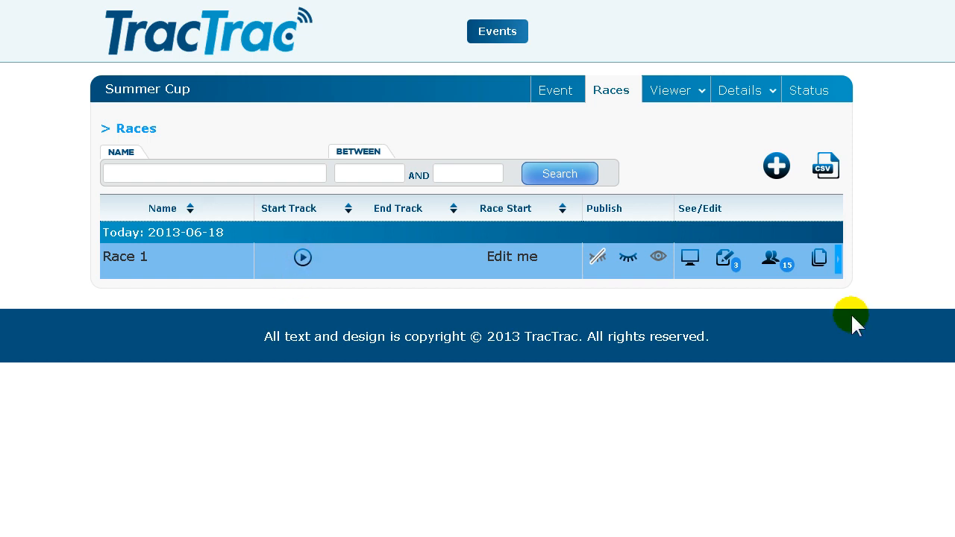
Duplicate Race 1 four times, including its marks and entries, with the date 2013-06-18 for every copy.
{"action": "left_click", "coordinate": [821, 260]}
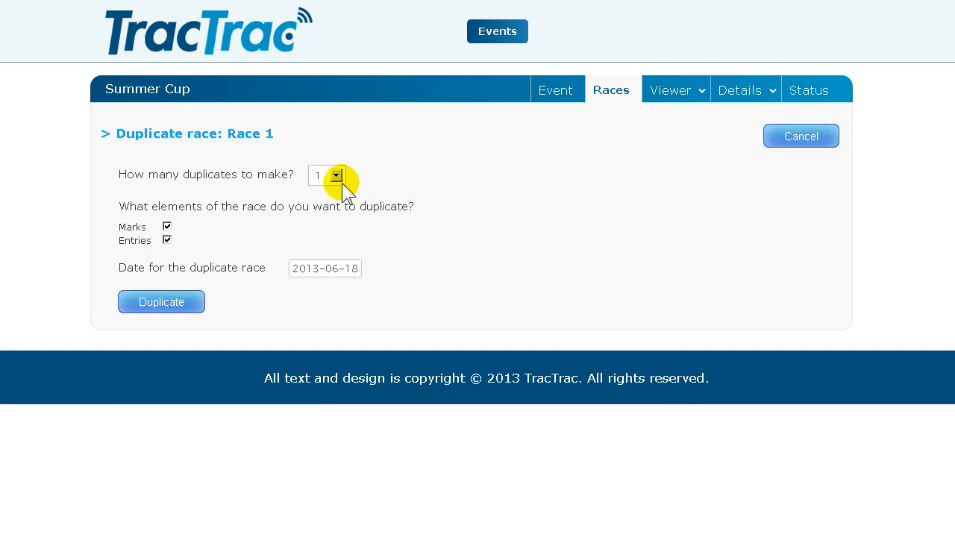
{"action": "left_click", "coordinate": [336, 174]}
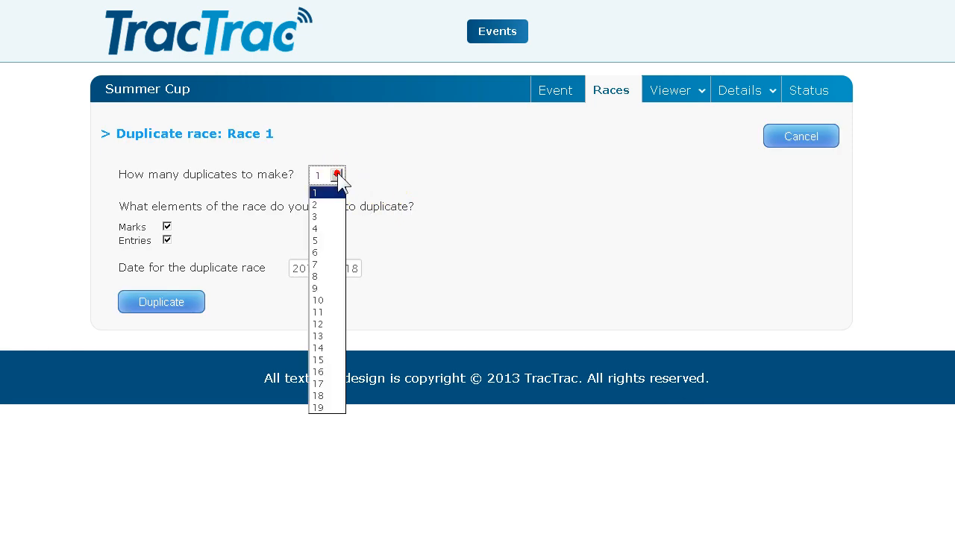
{"action": "left_click", "coordinate": [327, 228]}
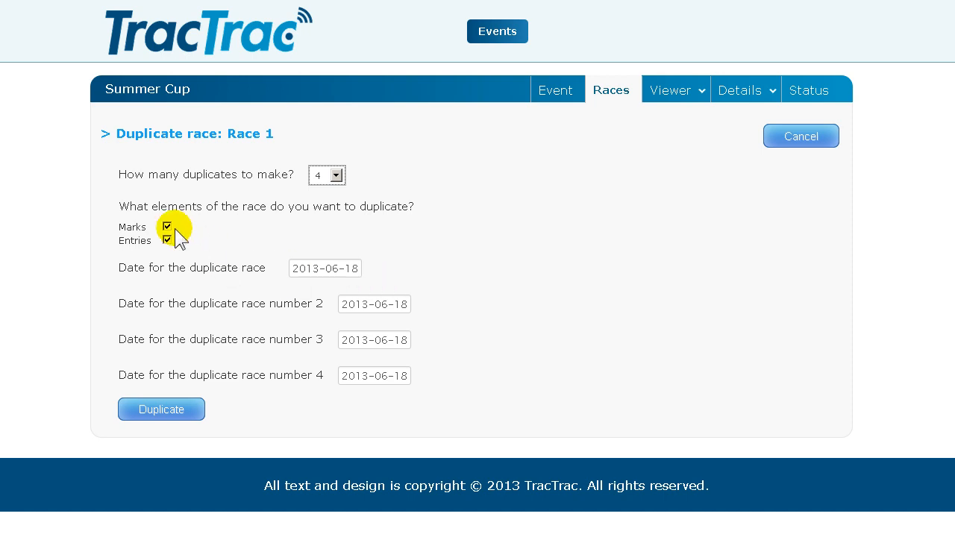
{"action": "left_click", "coordinate": [183, 413]}
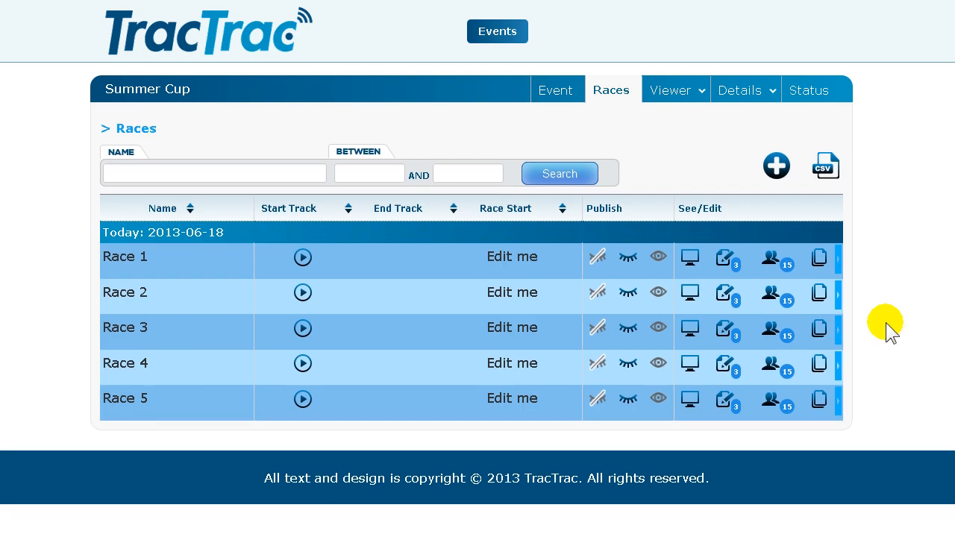
Show the additional action columns in the race list to view them, and hide them again.
{"action": "left_click", "coordinate": [837, 328]}
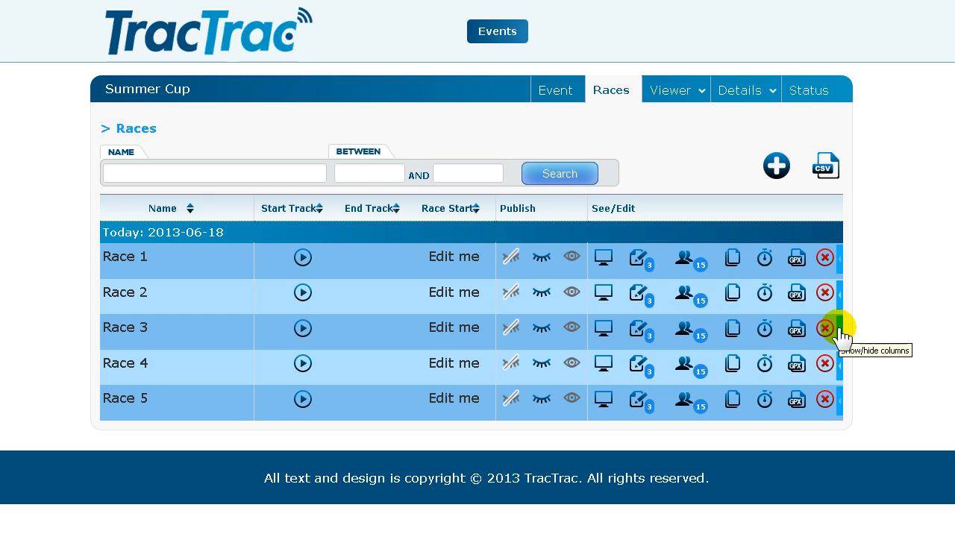
{"action": "left_click", "coordinate": [838, 330]}
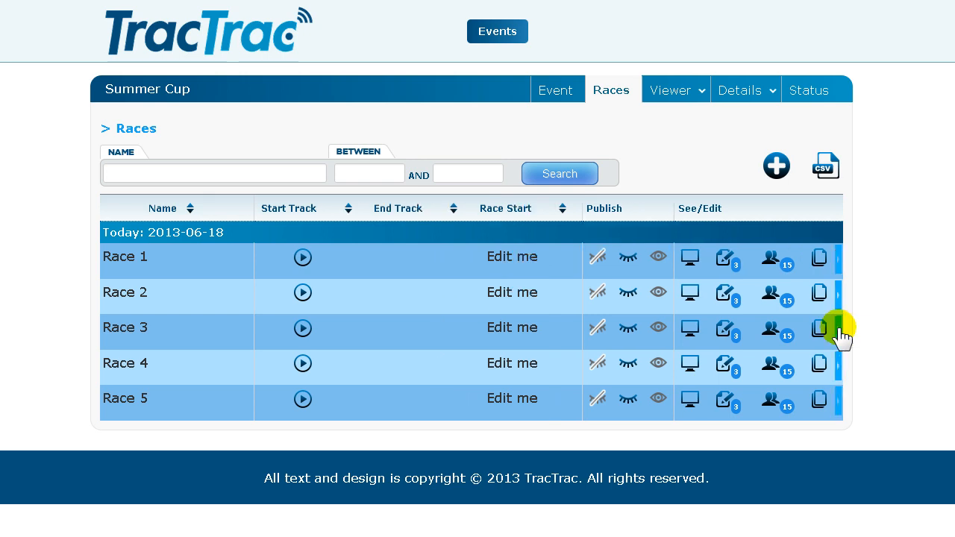